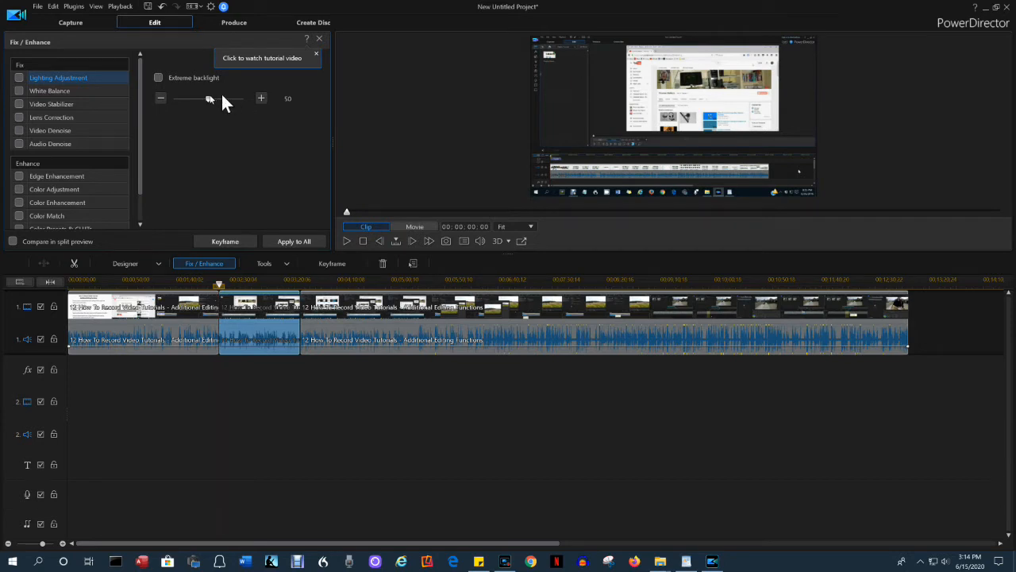
Try raising the selected middle clip's Lighting Adjustment level to 100.
left_click(208, 99)
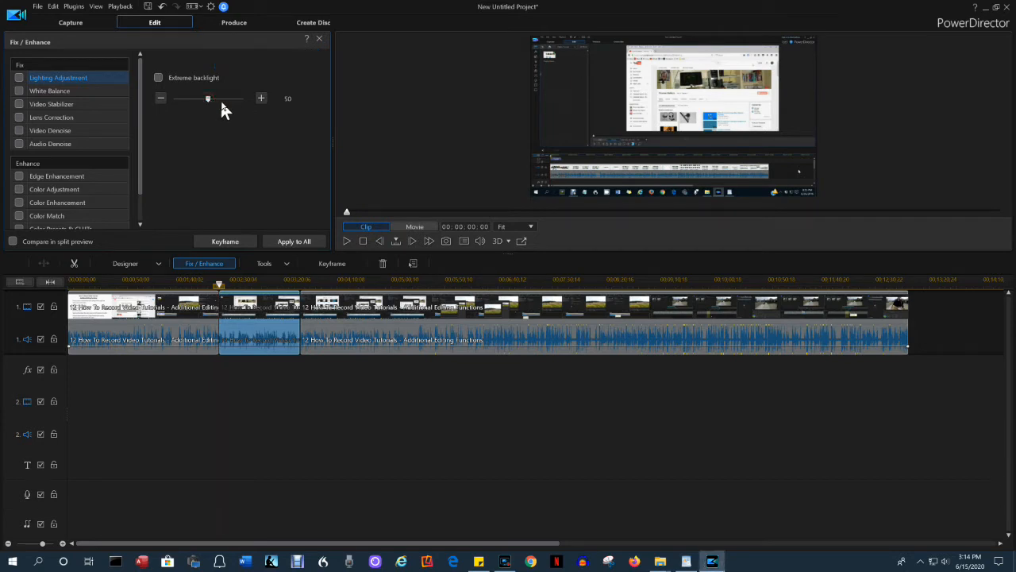
left_click_drag(222, 103, 233, 103)
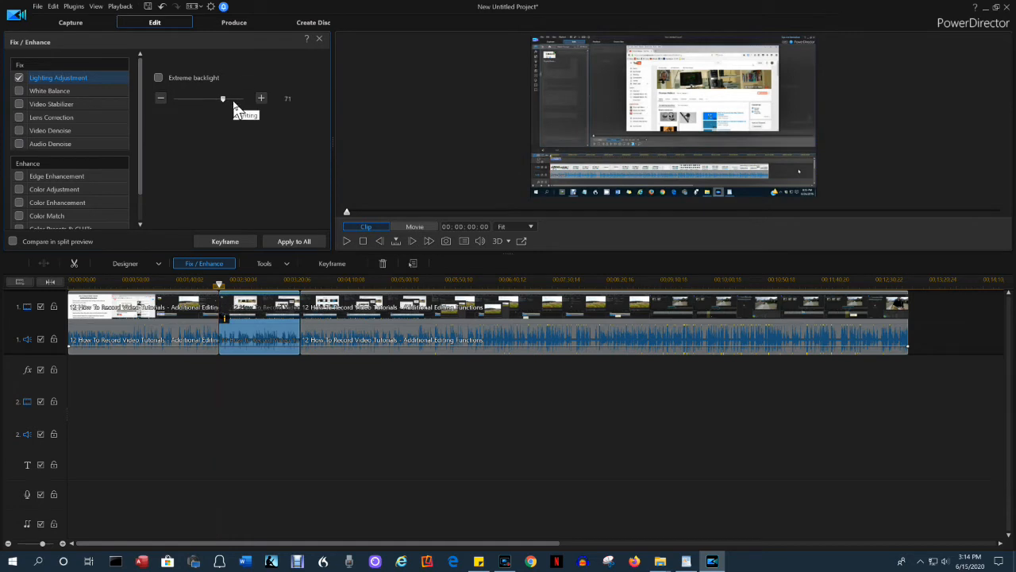
left_click_drag(224, 101, 243, 102)
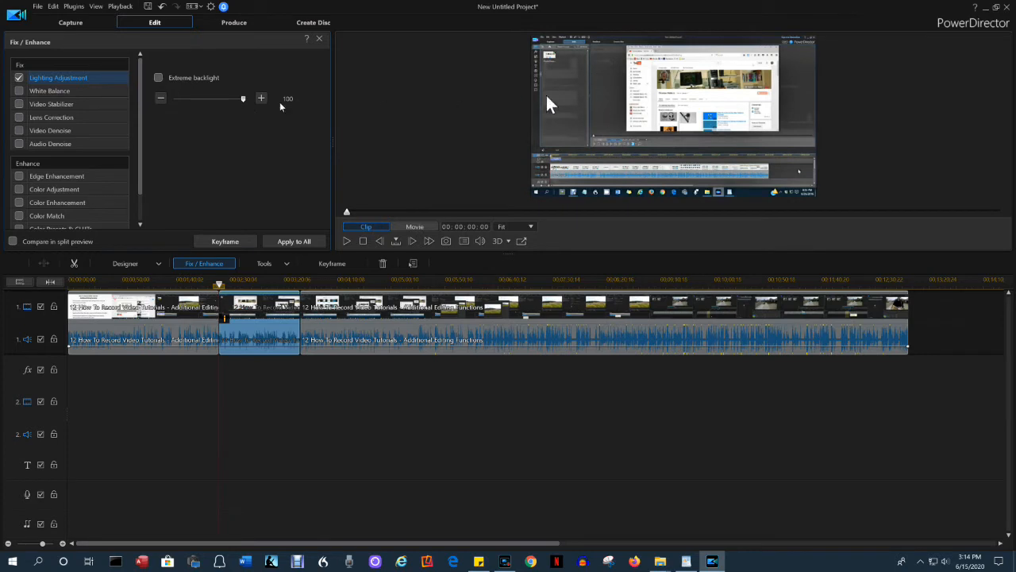
double_click(242, 99)
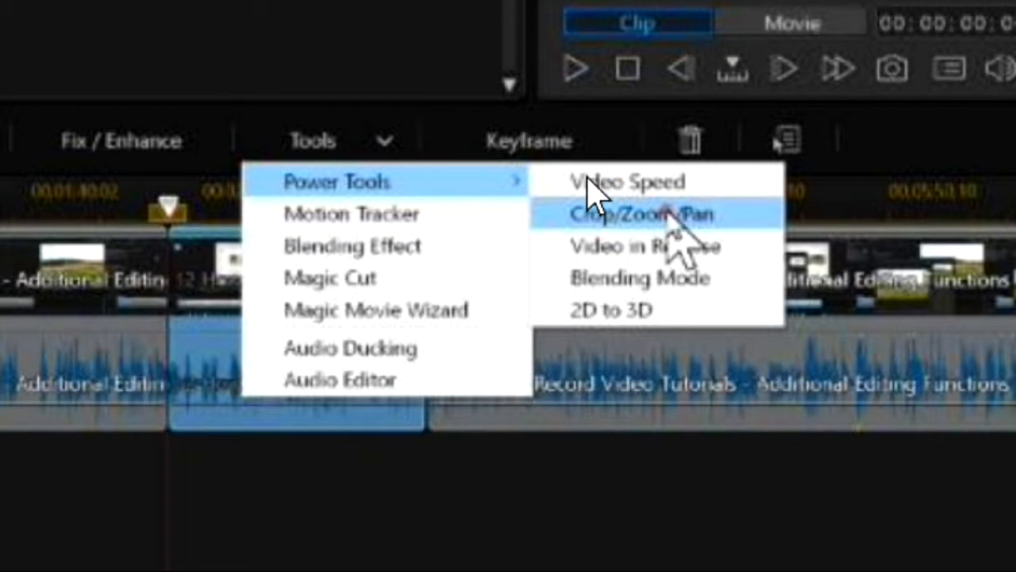
Open Crop/Zoom/Pan for the clip and frame the browser window at about 0.478 scale, centred near X 0.605, Y 0.367.
left_click(577, 222)
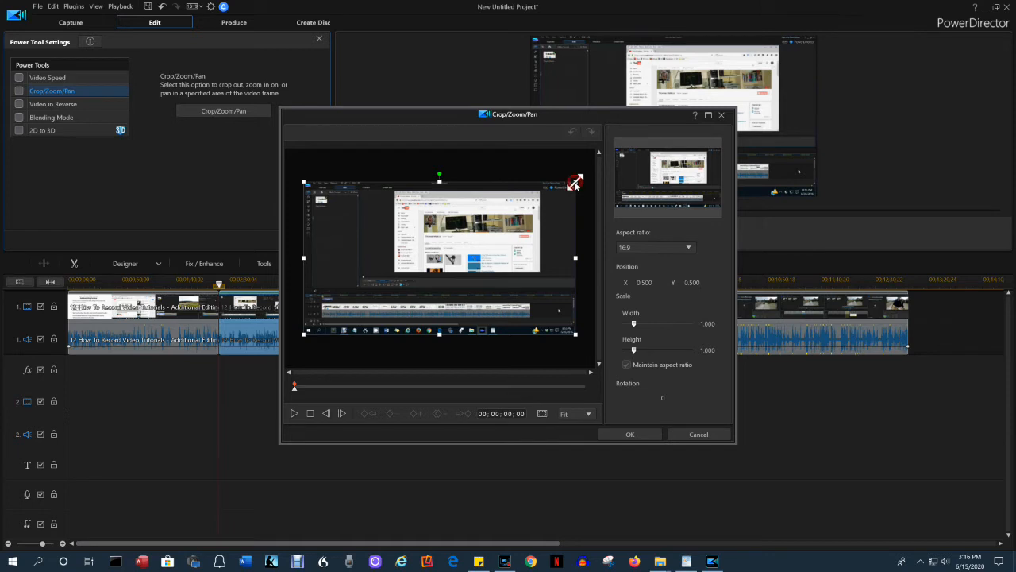
left_click_drag(576, 183, 528, 231)
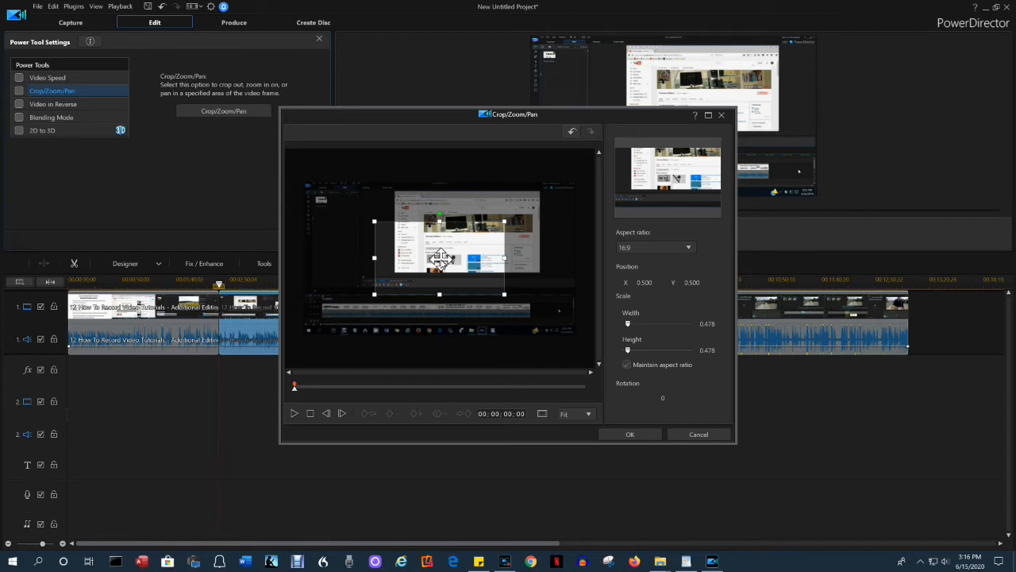
mouse_move(441, 258)
left_mouse_down()
mouse_move(474, 228)
mouse_move(498, 248)
mouse_move(403, 246)
mouse_move(469, 235)
mouse_move(454, 249)
mouse_move(444, 239)
left_mouse_up()
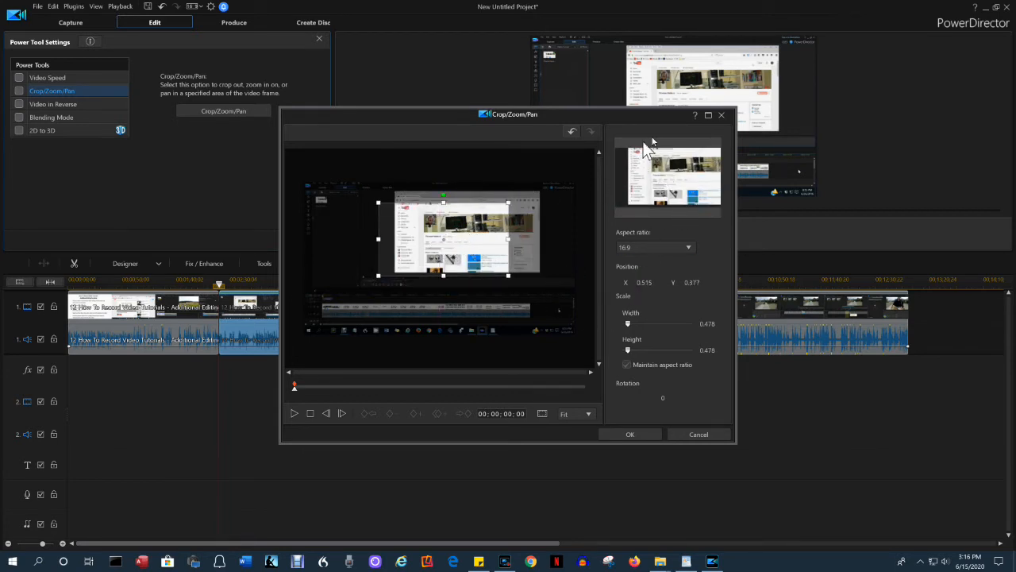
left_click_drag(444, 238, 468, 237)
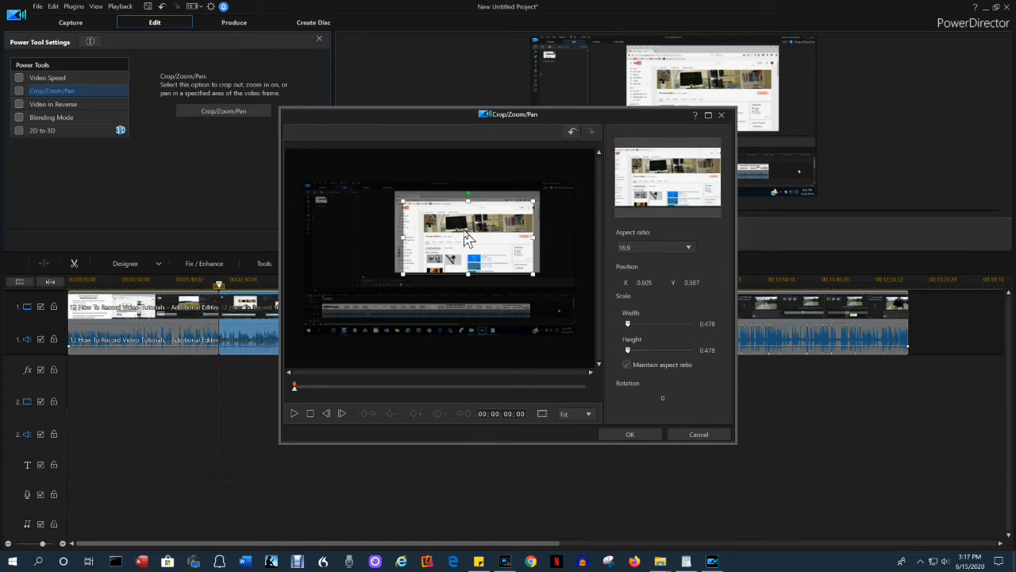
Reselect the 16:9 aspect ratio and shrink the crop frame to about 0.160 scale.
left_click(690, 249)
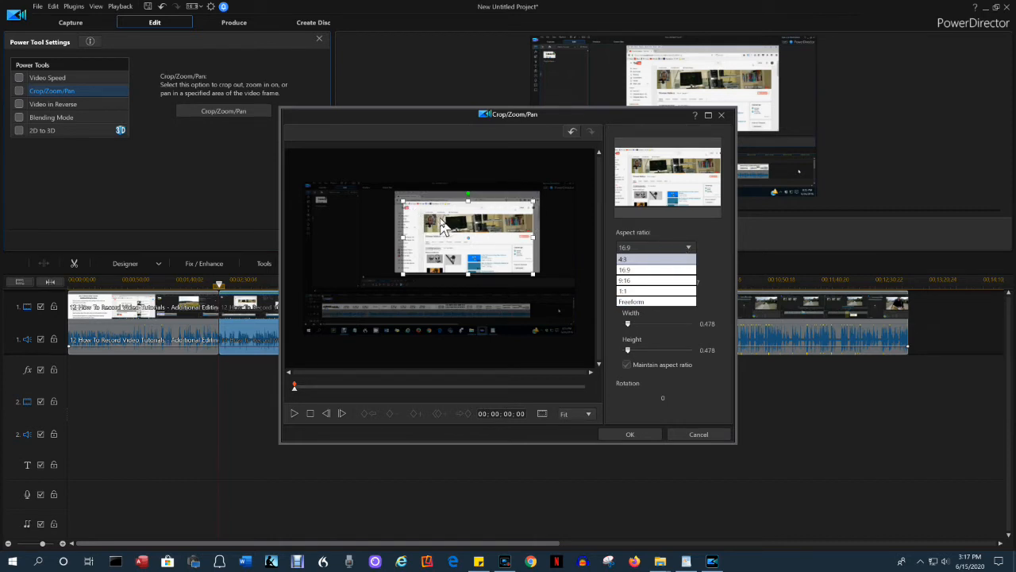
left_click(627, 271)
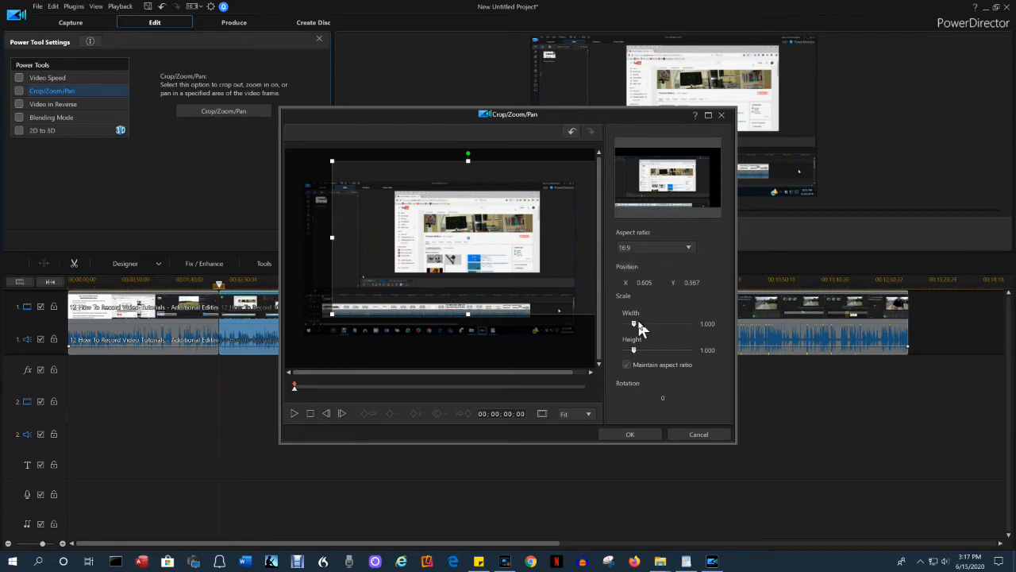
left_click_drag(634, 324, 623, 325)
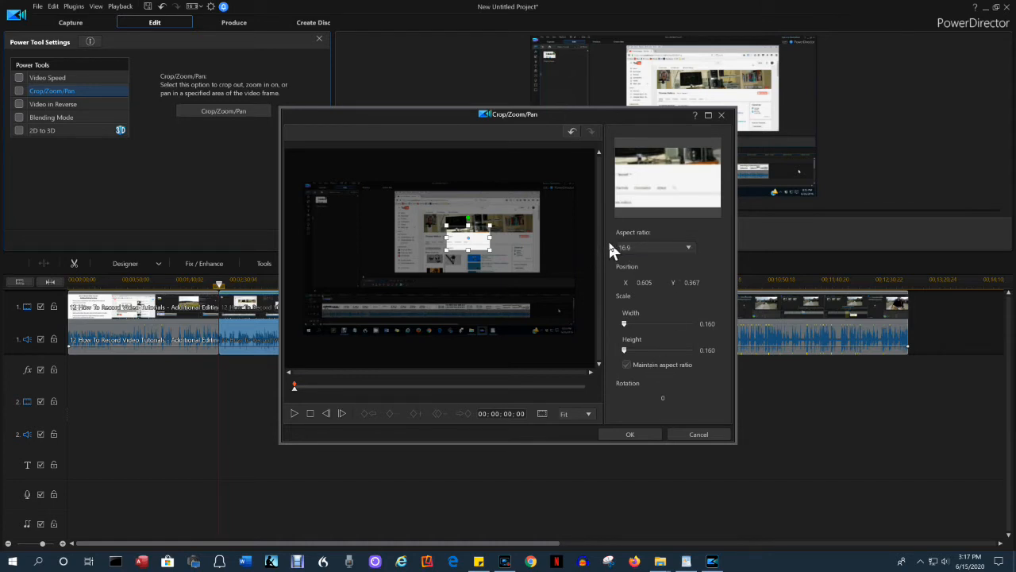
Switch the crop to Freeform and stretch the frame to about 0.329 width and 0.240 height.
left_click(686, 247)
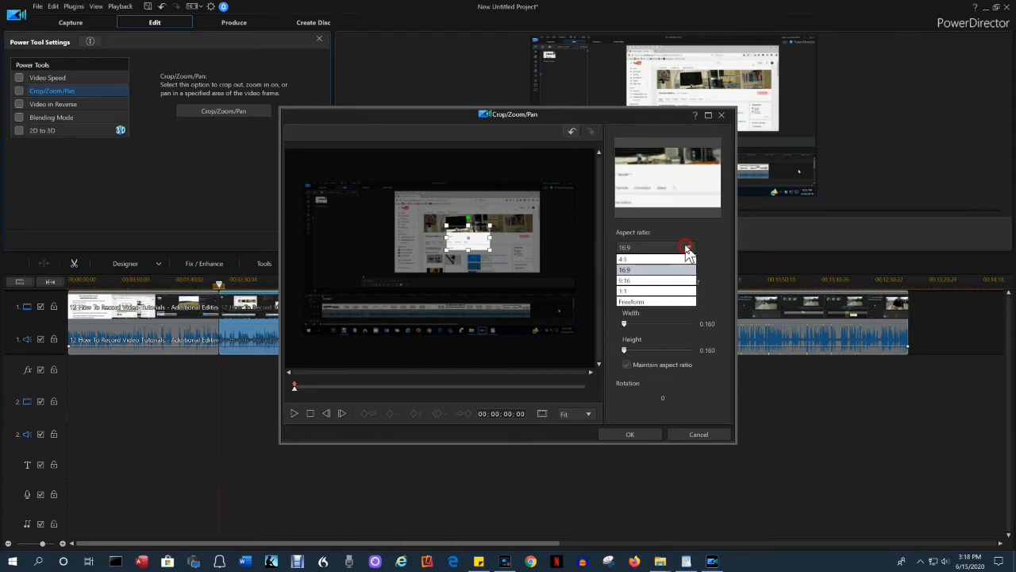
left_click(635, 302)
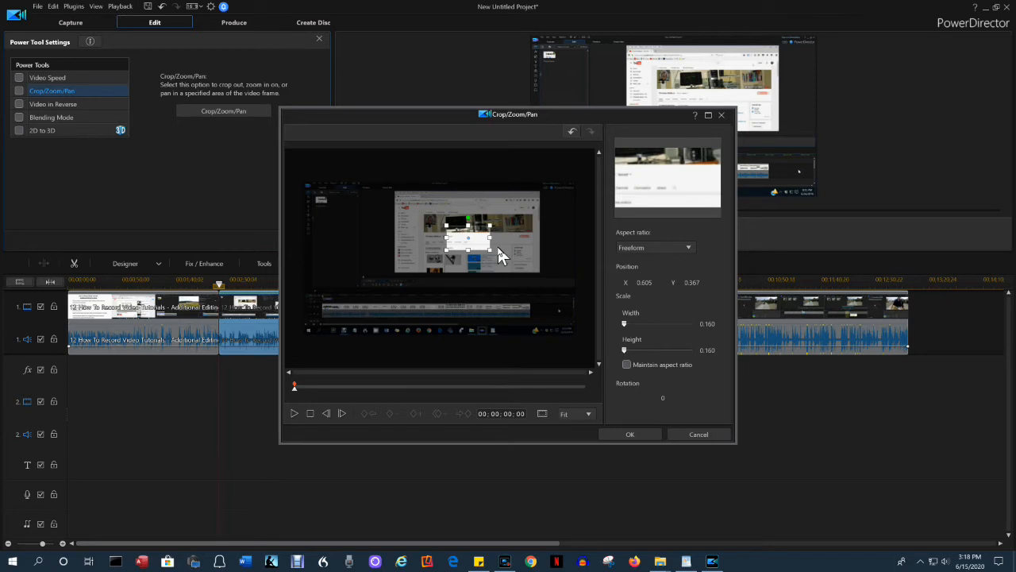
left_click_drag(491, 250, 516, 259)
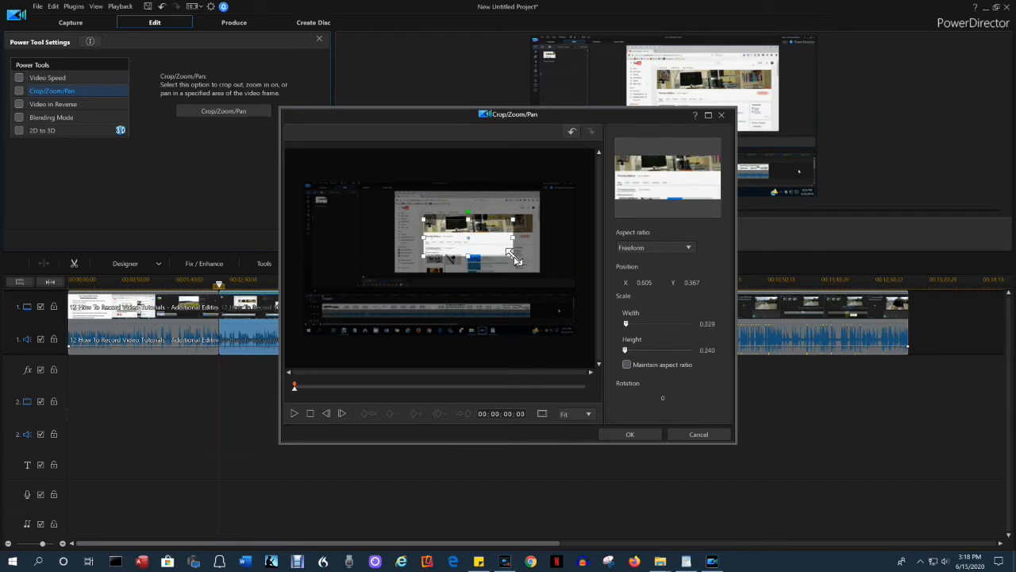
Return the crop to 16:9, scale the frame to about 0.339 and position it near X 0.620, Y 0.372.
left_click(688, 248)
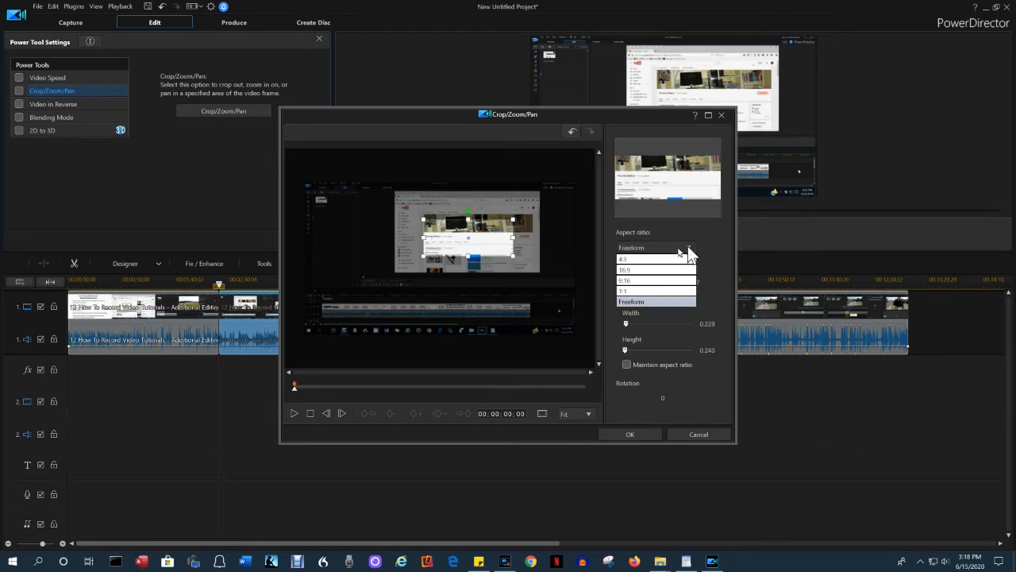
left_click(644, 272)
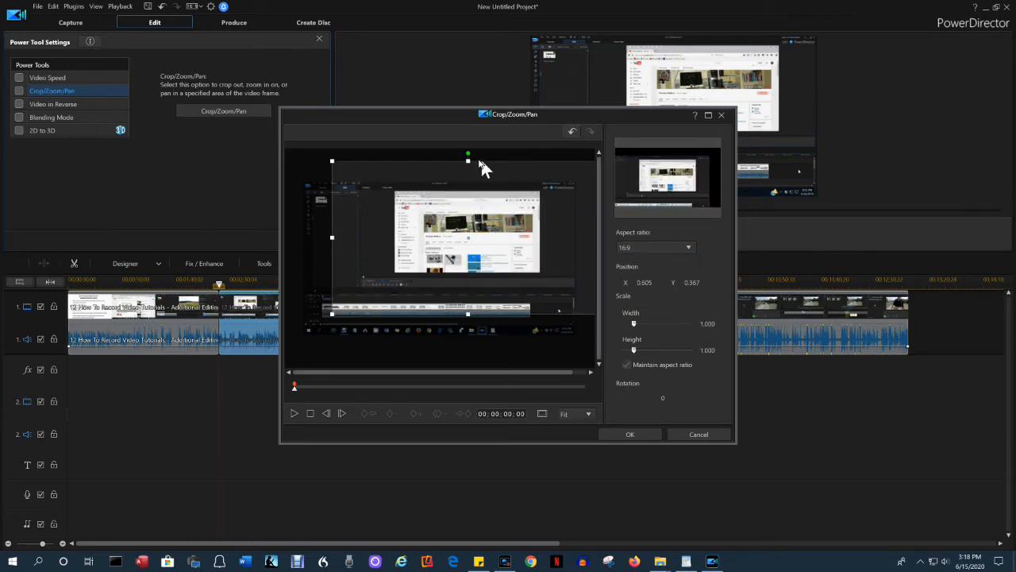
left_click_drag(468, 161, 463, 210)
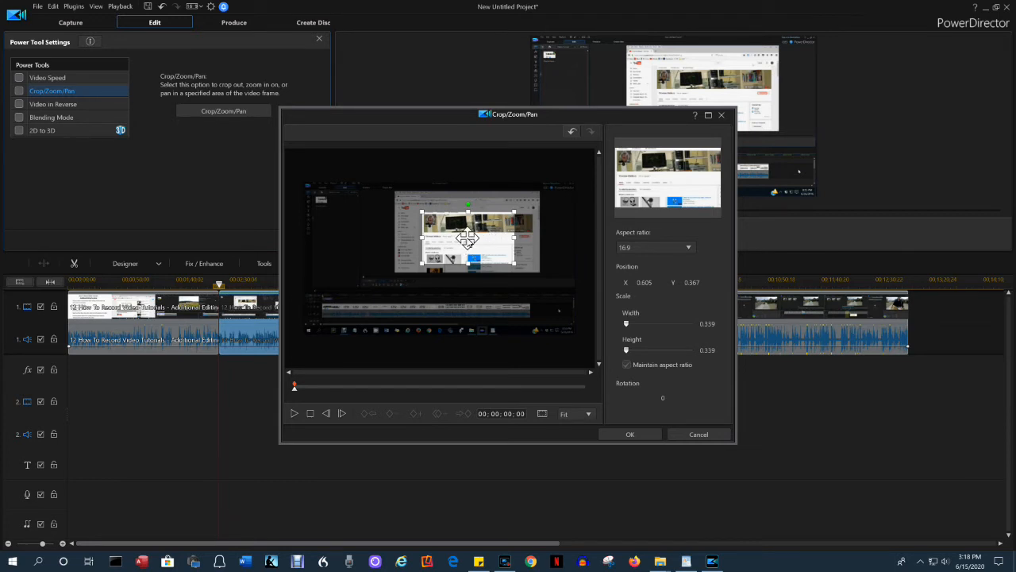
mouse_move(467, 237)
left_mouse_down()
mouse_move(480, 234)
mouse_move(468, 236)
left_mouse_up()
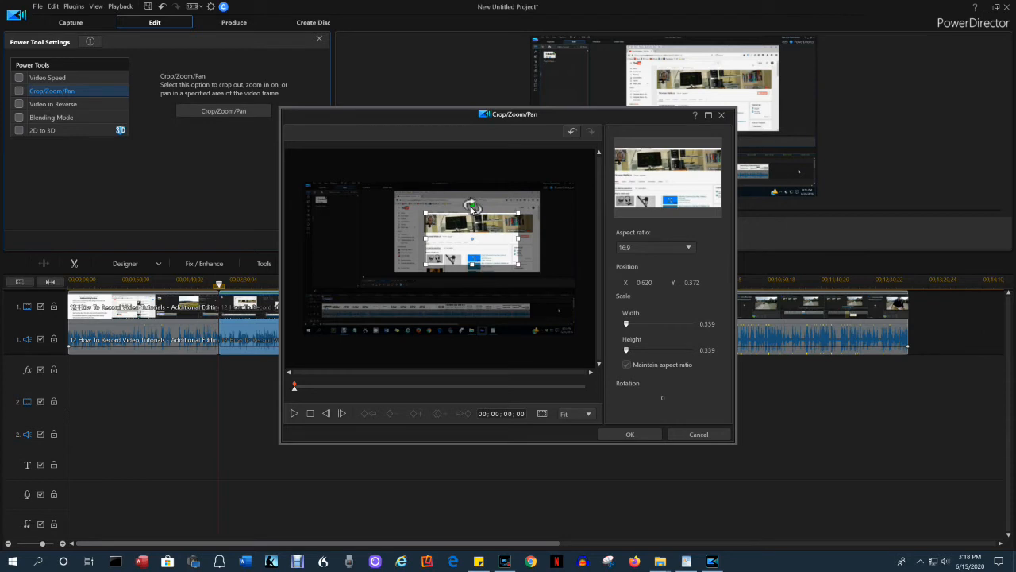
Rotate the crop frame to about 33 degrees and move the crop preview to 00;00;47;15.
mouse_move(473, 206)
left_mouse_down()
mouse_move(464, 204)
mouse_move(481, 205)
left_mouse_up()
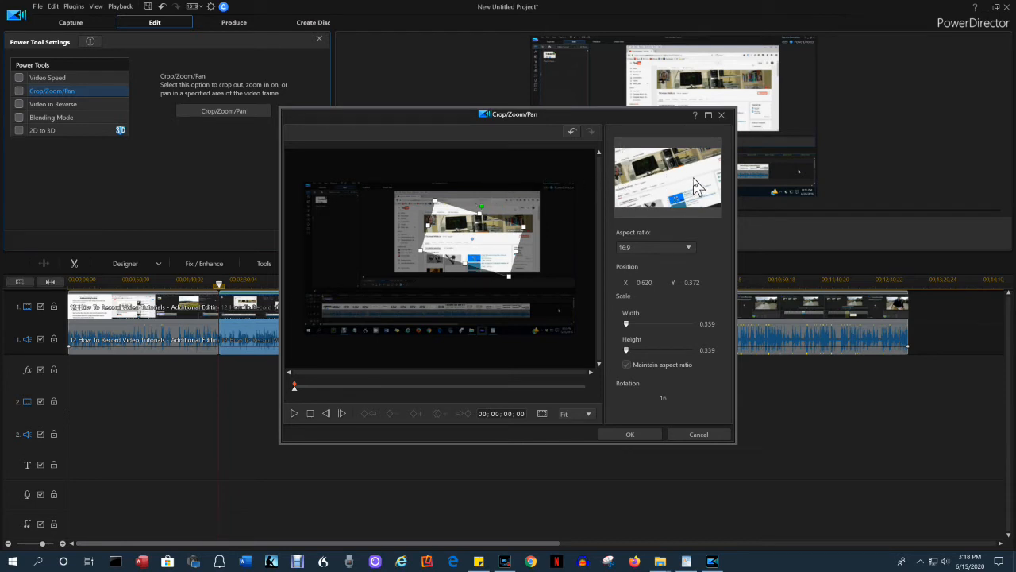
left_click_drag(482, 206, 459, 208)
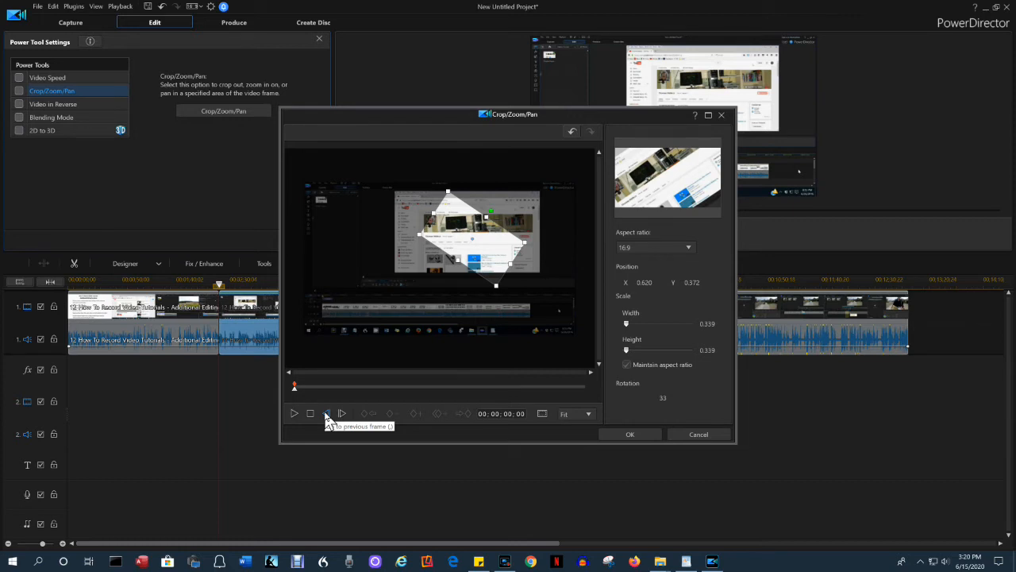
left_click_drag(294, 389, 477, 389)
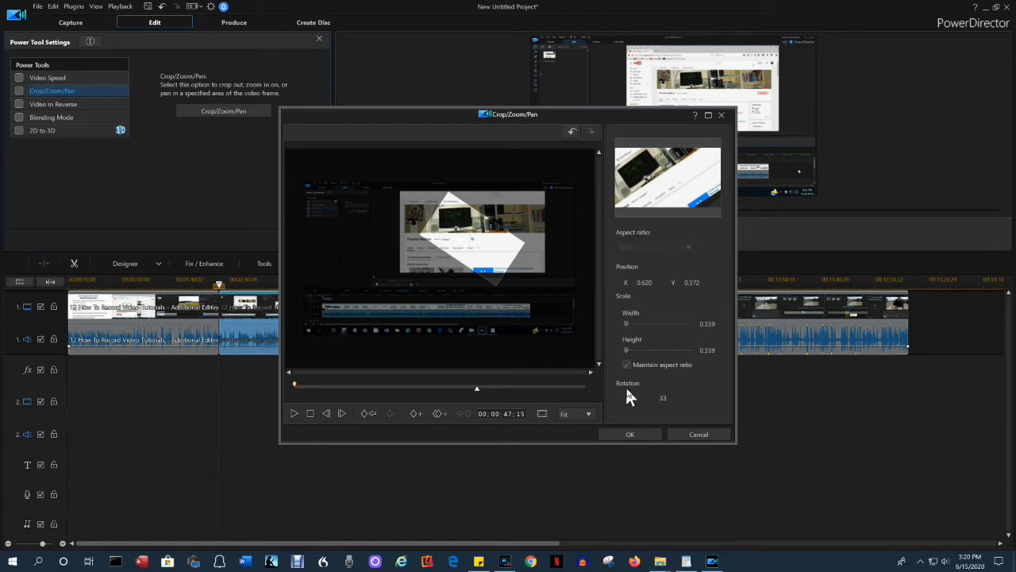
Leave the crop editor with the changes saved, and turn the Crop/Zoom/Pan effect off for the clip.
left_click(692, 433)
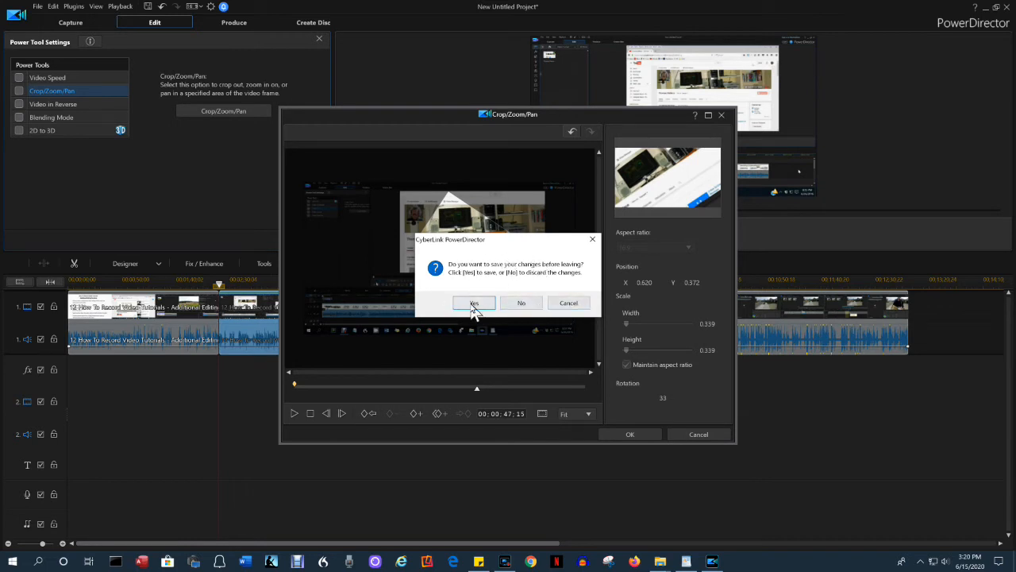
left_click(474, 304)
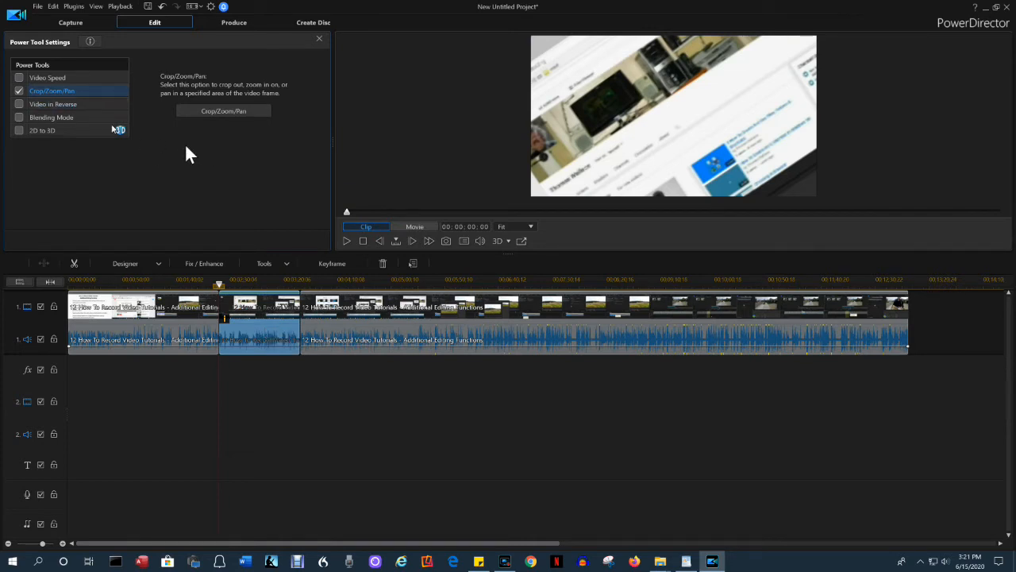
left_click(19, 91)
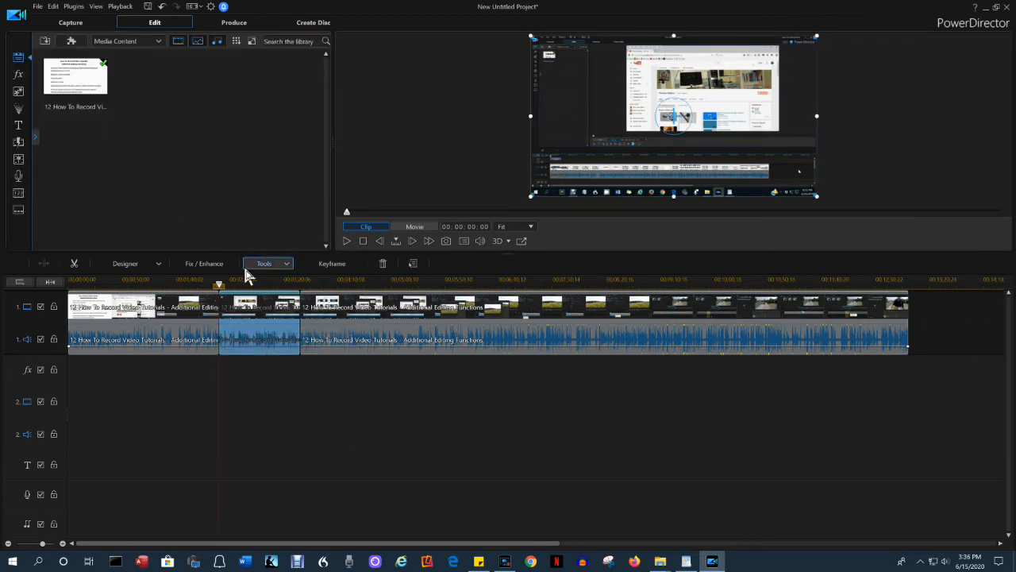
Open Video Speed for the clip, try changing the entire clip's speed multiplier, and reset it to 1.000.
left_click(287, 264)
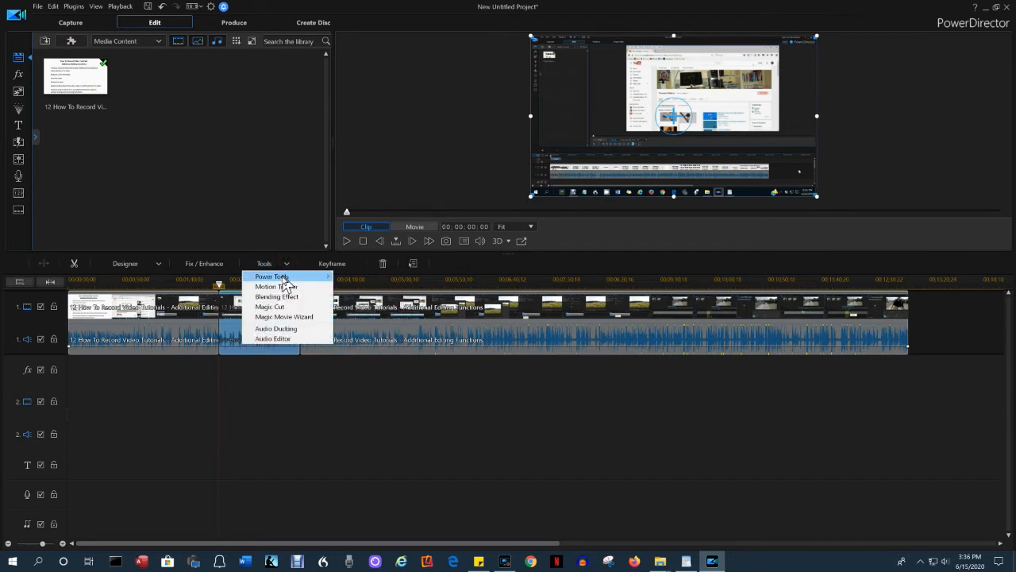
mouse_move(283, 279)
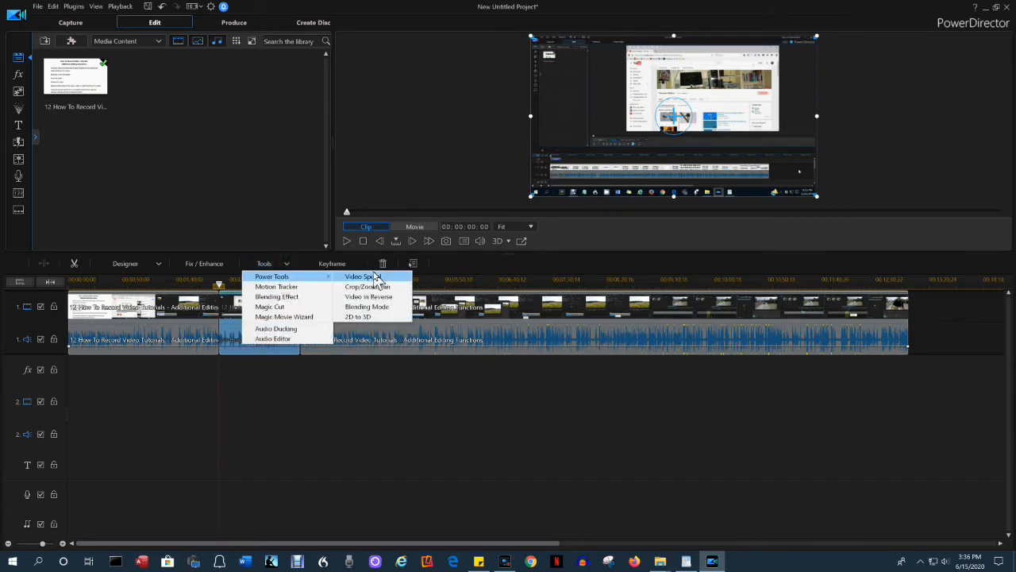
left_click(370, 277)
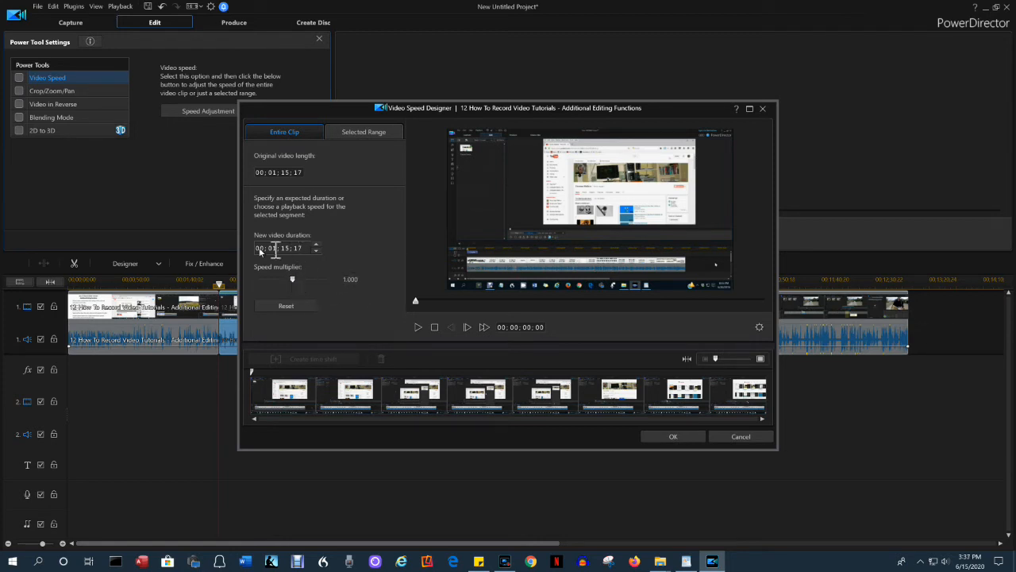
left_click_drag(292, 278, 295, 282)
left_click_drag(295, 279, 292, 280)
left_click(294, 307)
left_click_drag(299, 285, 293, 282)
Create a time shift for a selected range and adjust both of its ends, starting the segment at about 00;00;12;06.
left_click(365, 133)
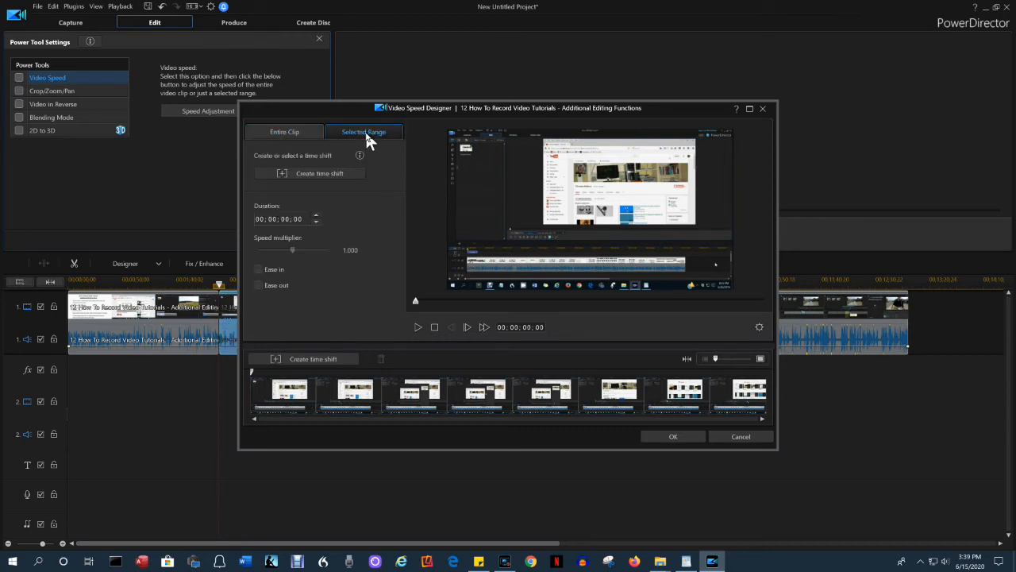
left_click(306, 359)
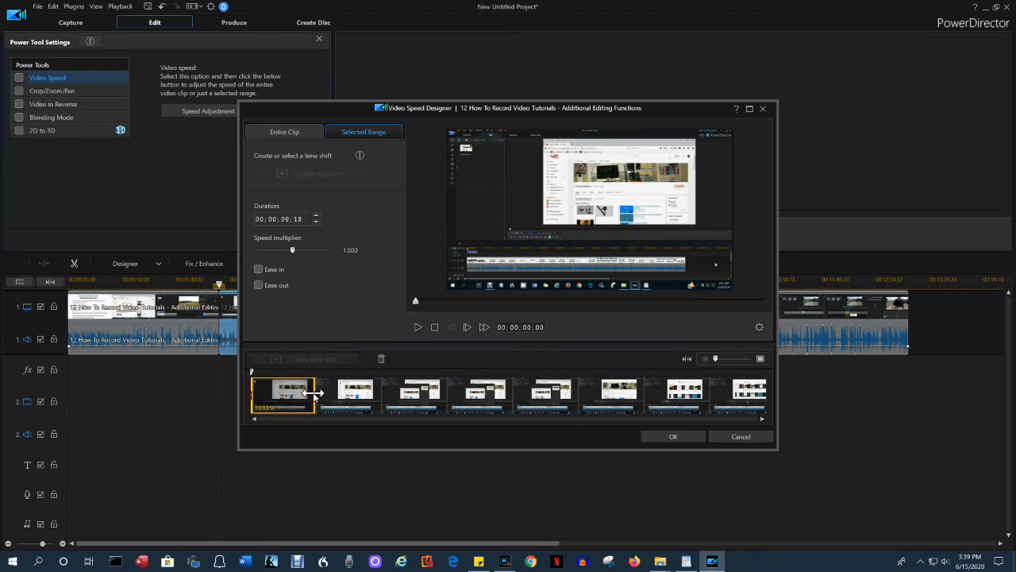
left_click_drag(316, 394, 387, 394)
left_click_drag(252, 401, 334, 401)
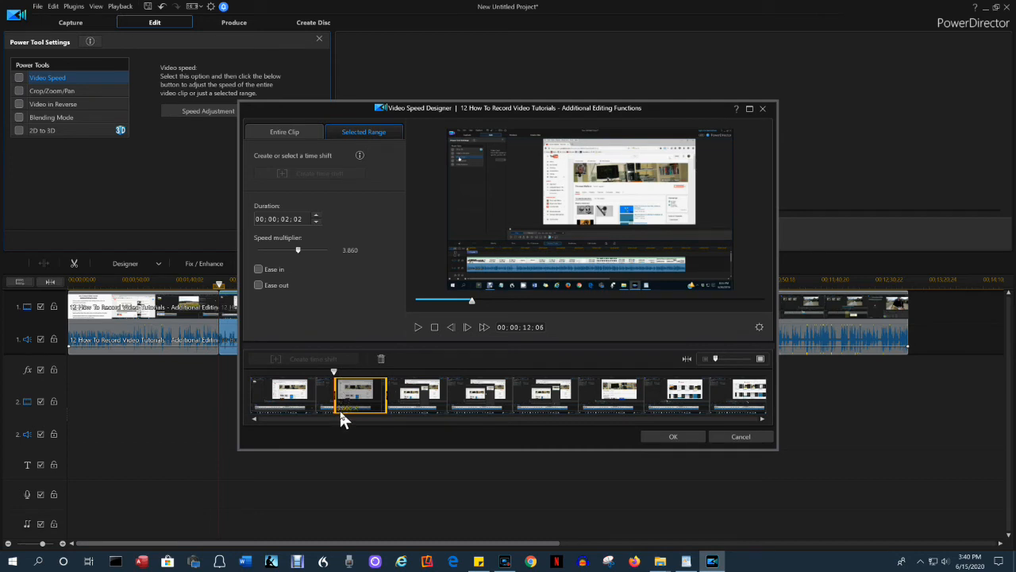
Lower the time shift's speed multiplier to slow the segment and enable Ease in.
left_click_drag(298, 250, 291, 251)
left_click_drag(288, 253, 288, 253)
left_click(258, 270)
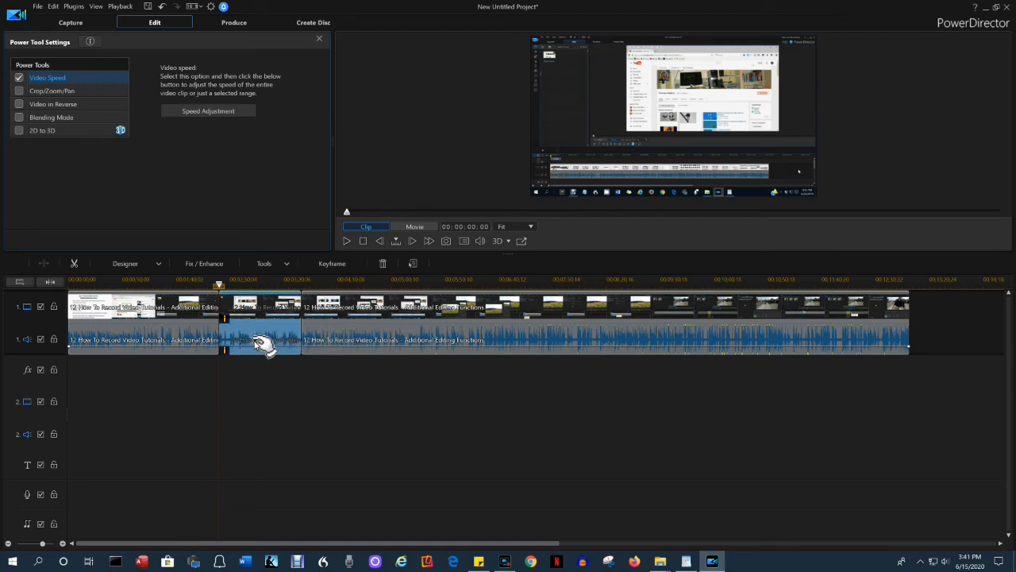
Turn off the Video Speed effect for the clip and close the power tool settings.
left_click(19, 78)
left_click(20, 78)
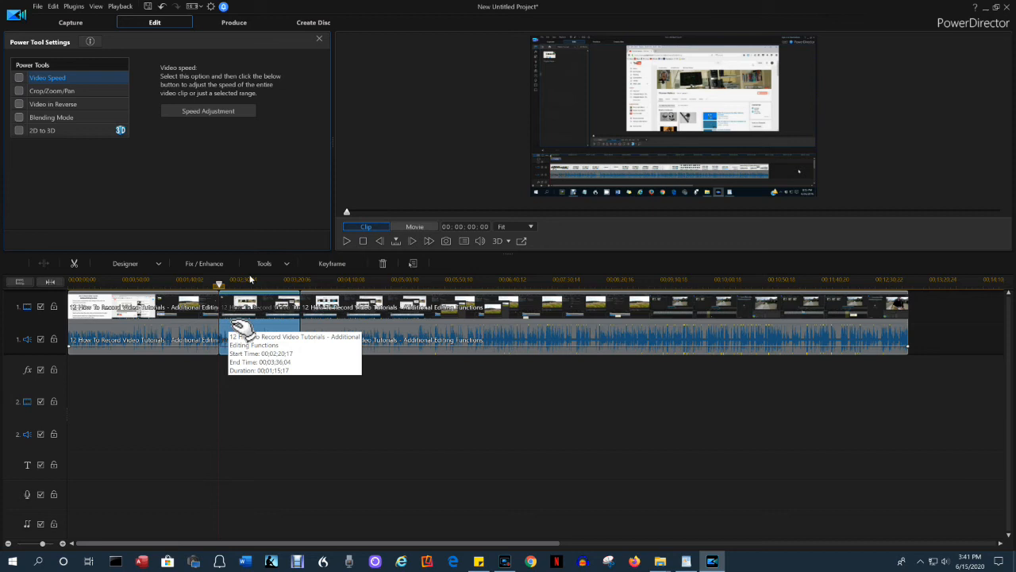
left_click(320, 39)
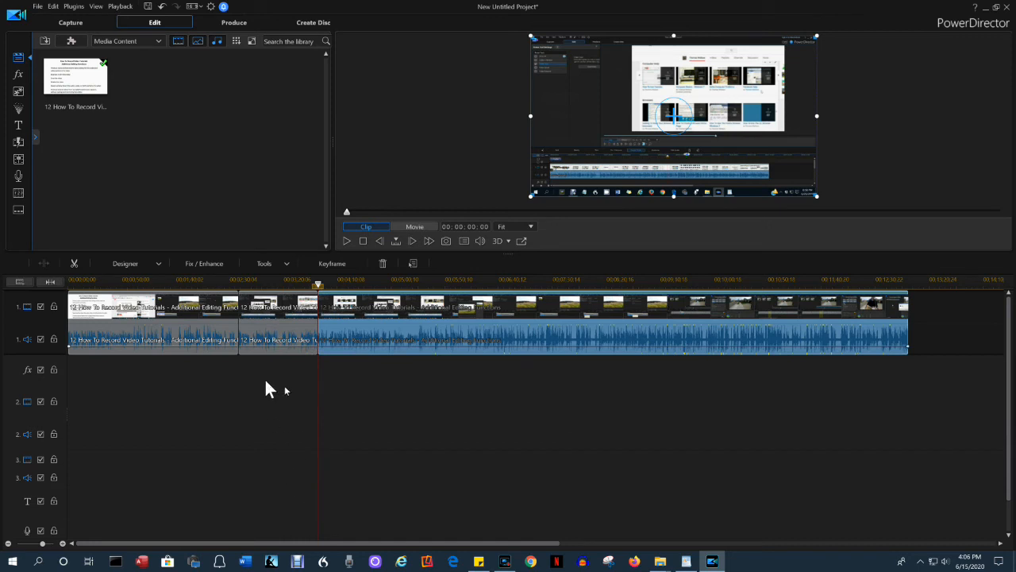
Unlink the middle segment's video and audio, and move the last segment later on the timeline to leave a gap after the middle one.
left_click(279, 339)
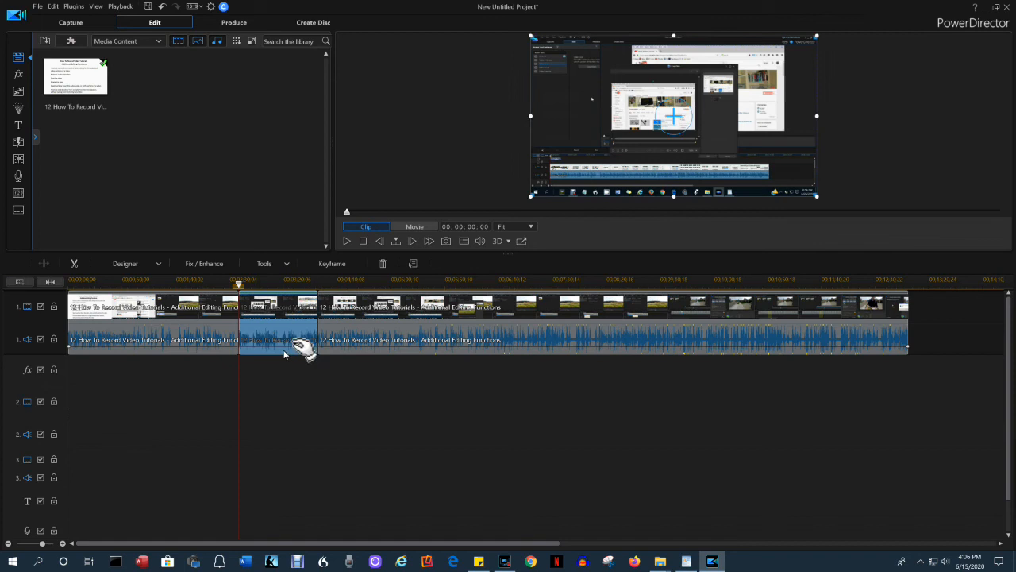
right_click(274, 342)
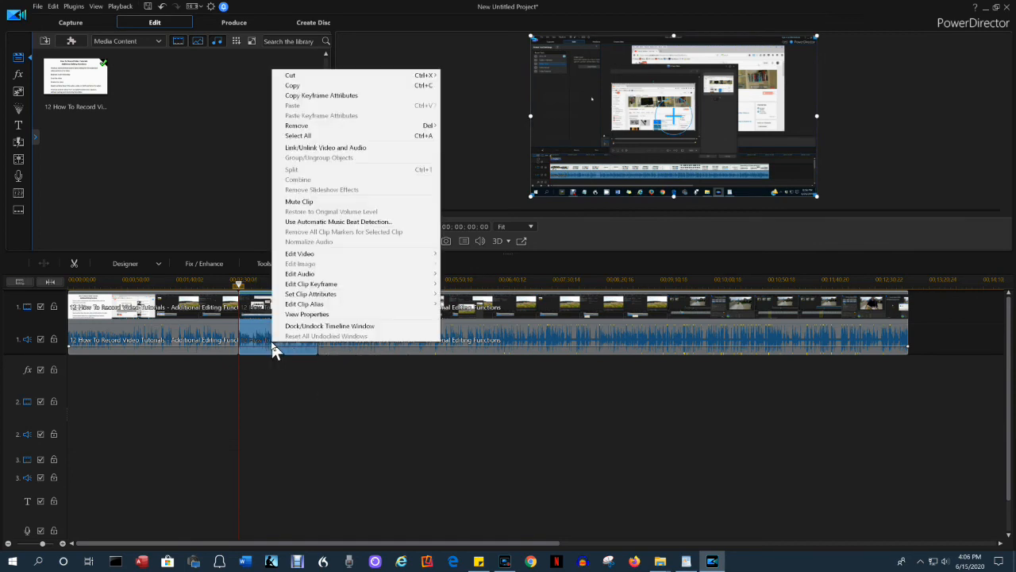
left_click(312, 147)
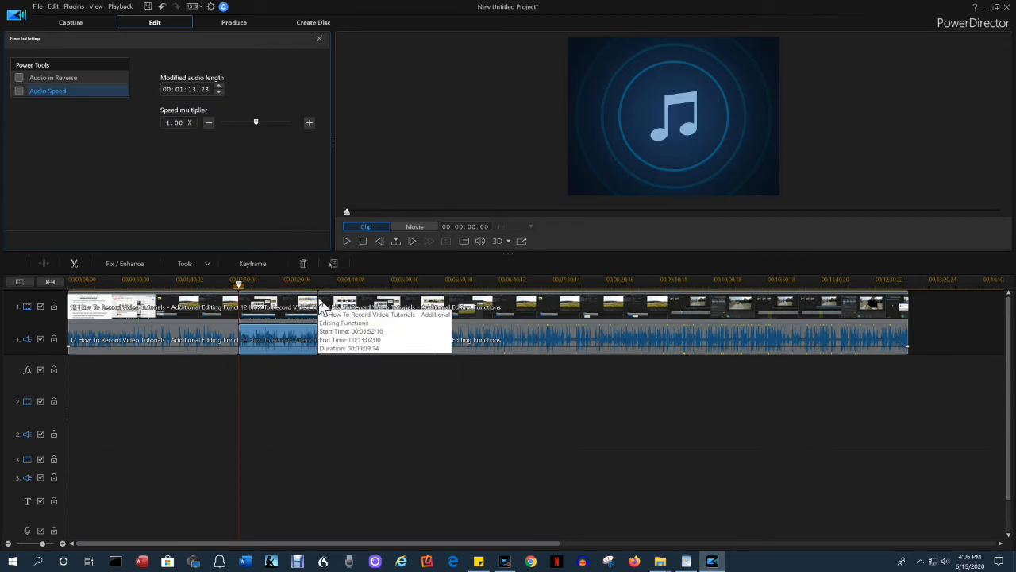
left_click_drag(349, 374, 433, 309)
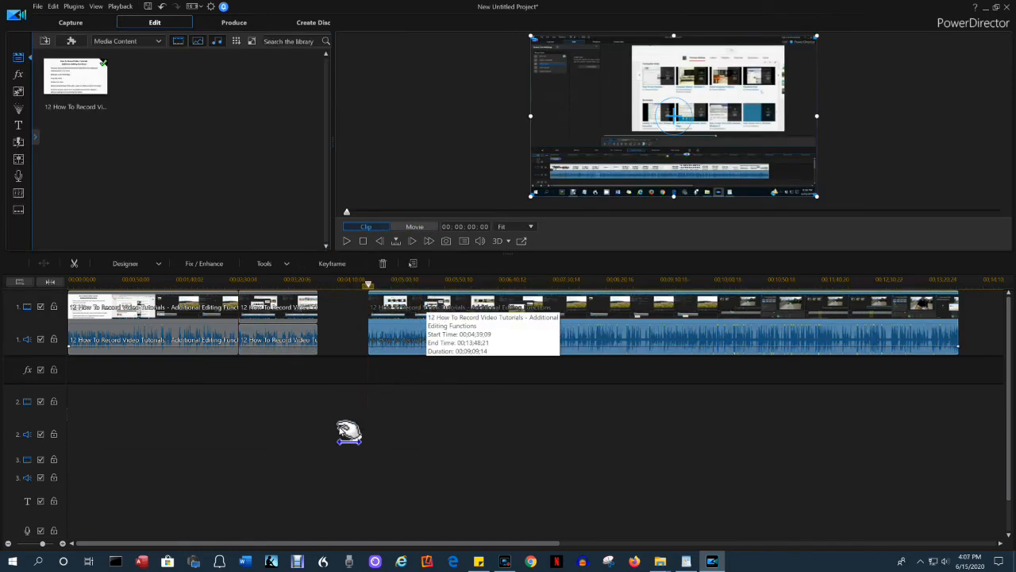
Open Audio Speed for the middle segment's audio, try a speed multiplier of 2.00, and slow it to 0.50.
left_click(289, 346)
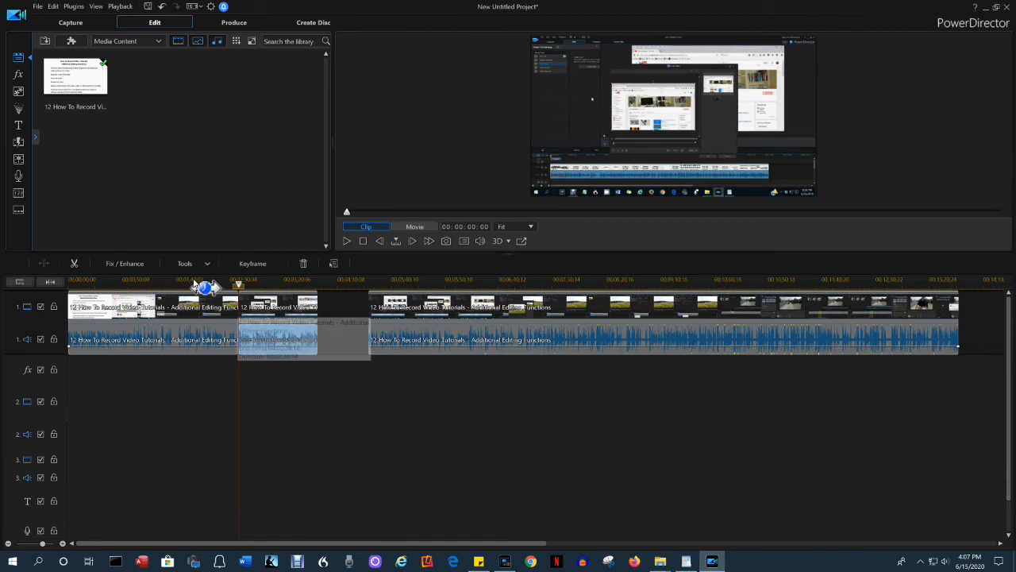
left_click(205, 263)
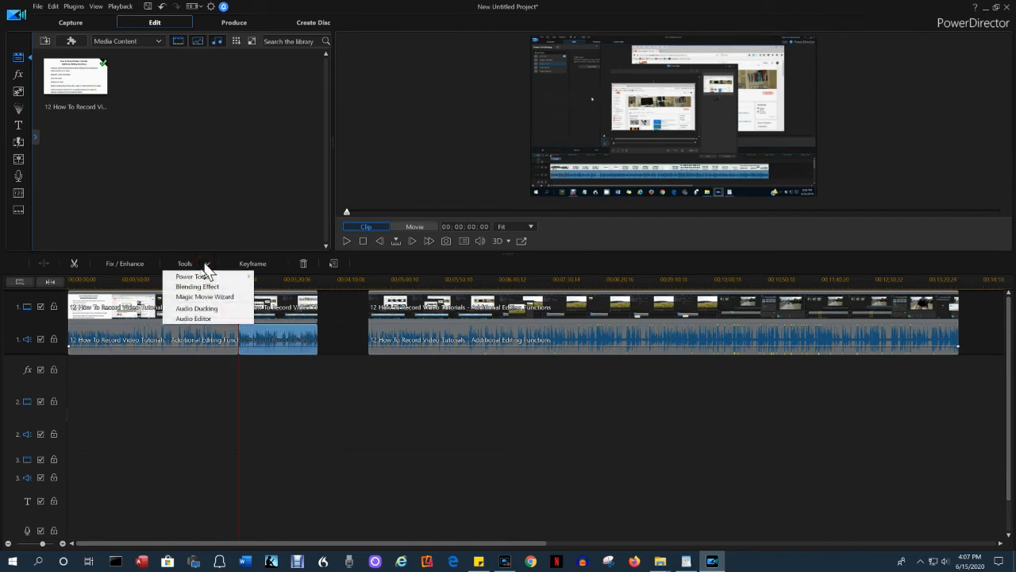
mouse_move(200, 277)
left_click(278, 278)
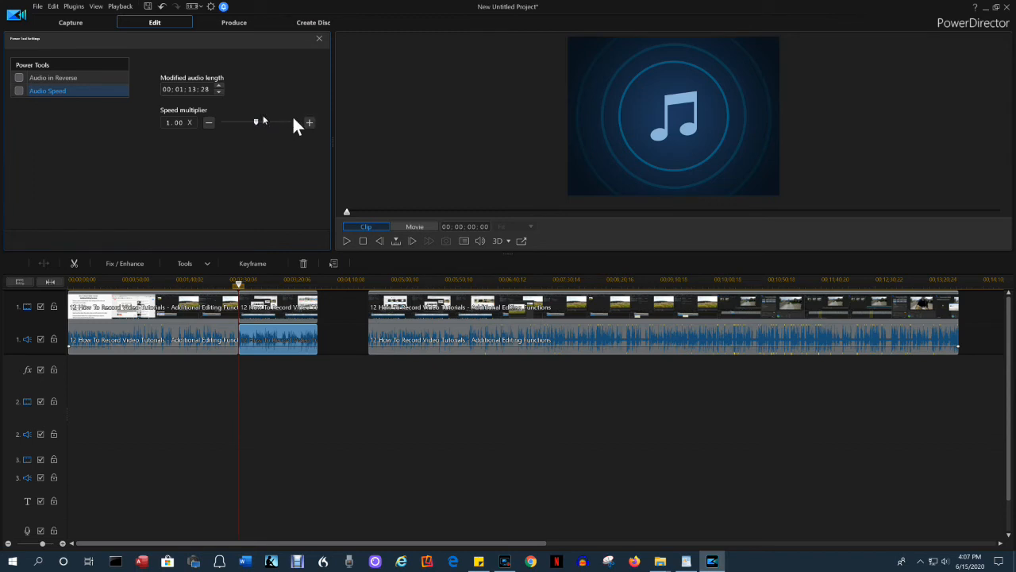
left_click(255, 122)
left_click_drag(308, 125, 304, 125)
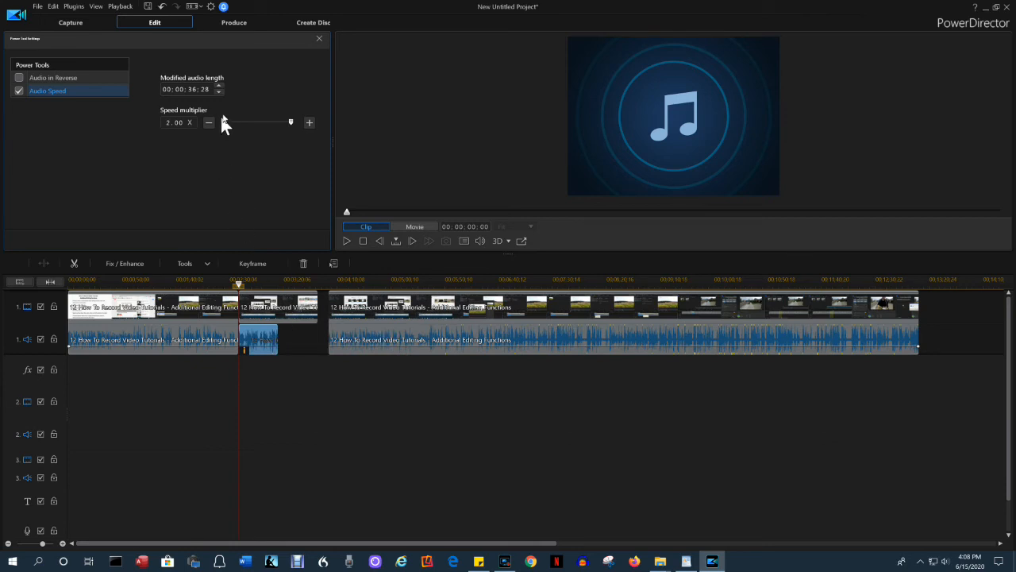
left_click_drag(290, 122, 190, 133)
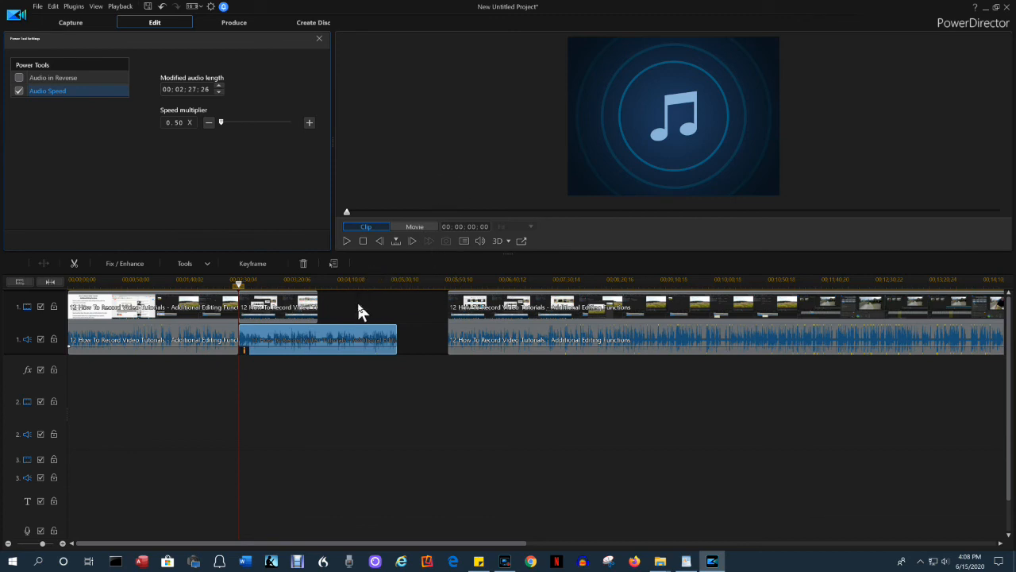
Remove the empty gap on the first audio track so the last segment directly follows the middle segment's audio.
mouse_move(403, 300)
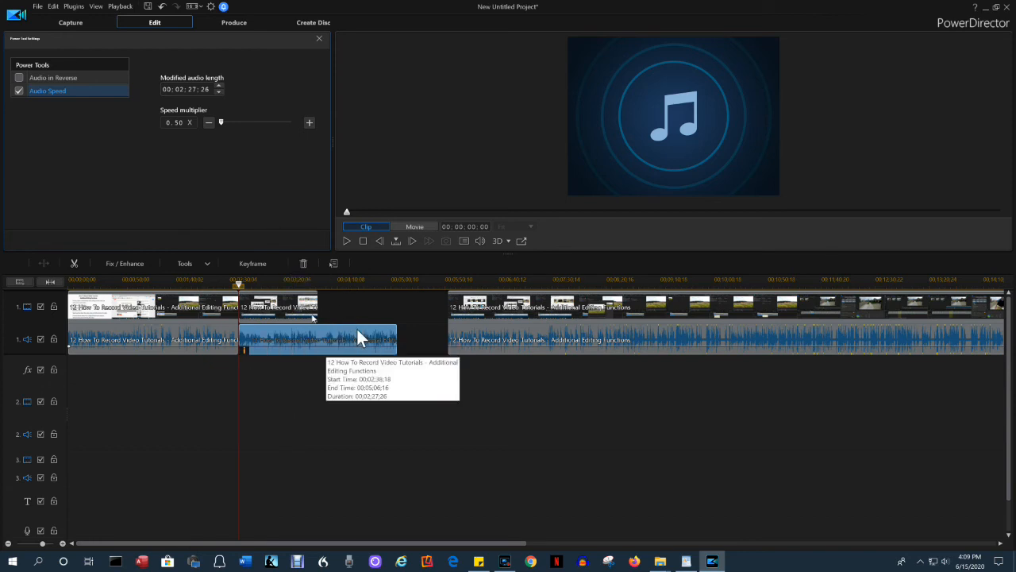
left_click(427, 346)
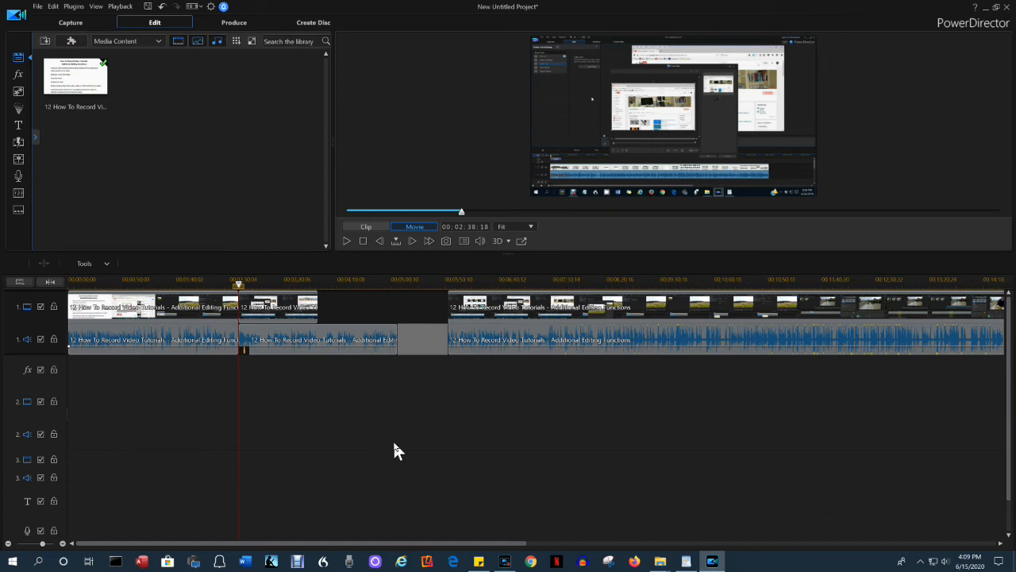
key("Delete")
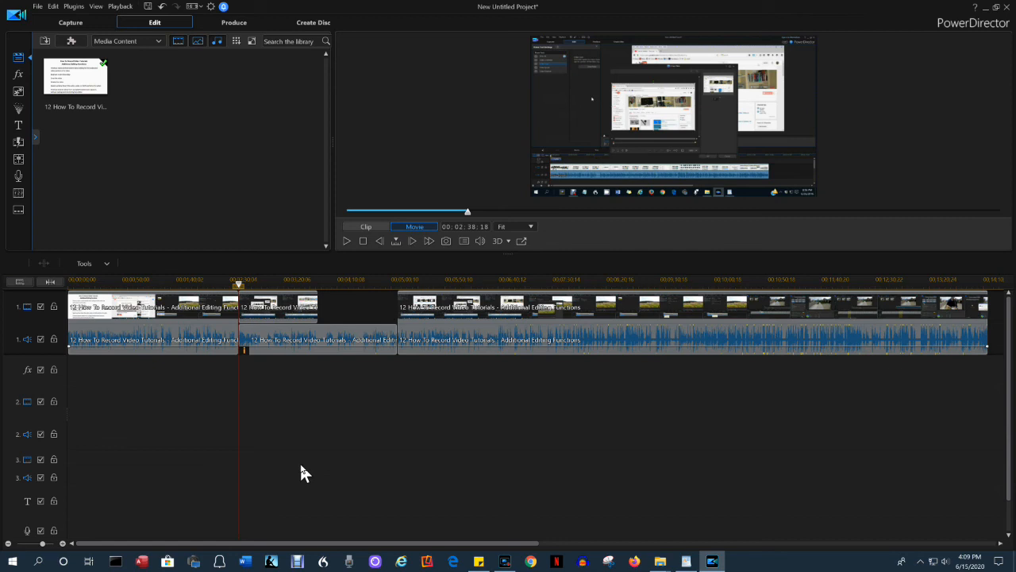
Reopen Audio Speed for the middle segment's audio and turn the effect off.
left_click(308, 330)
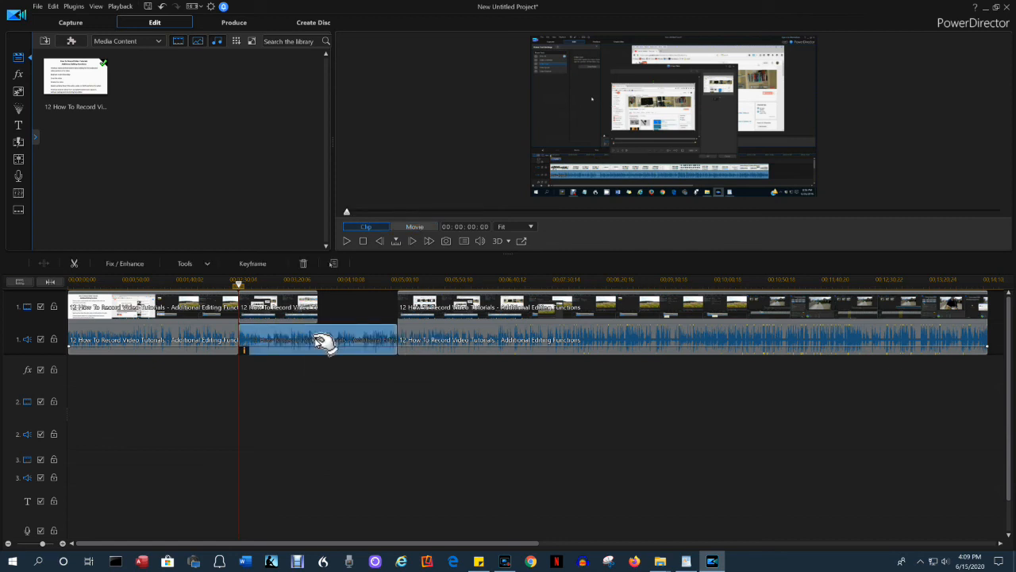
left_click(204, 267)
mouse_move(208, 277)
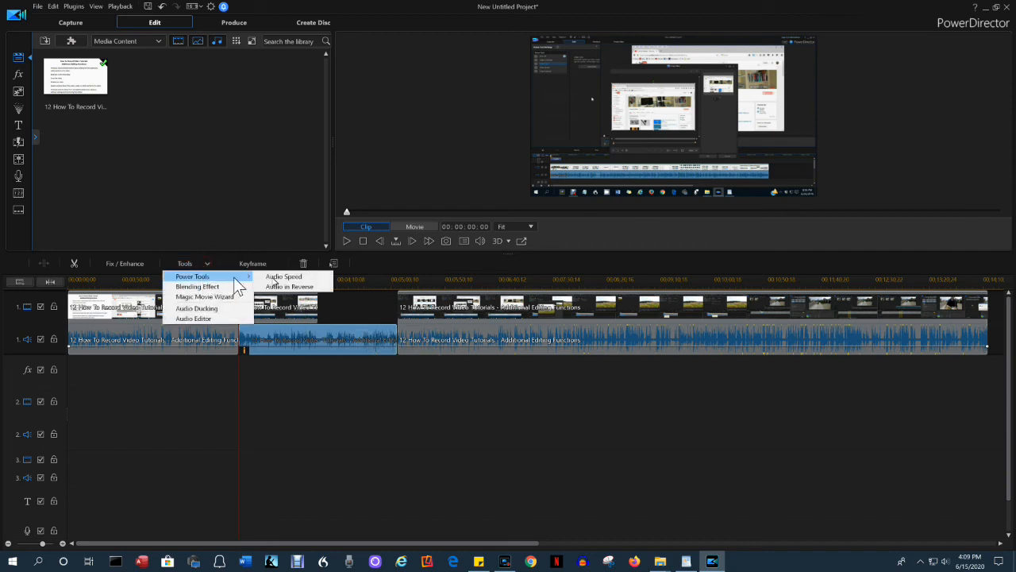
left_click(283, 277)
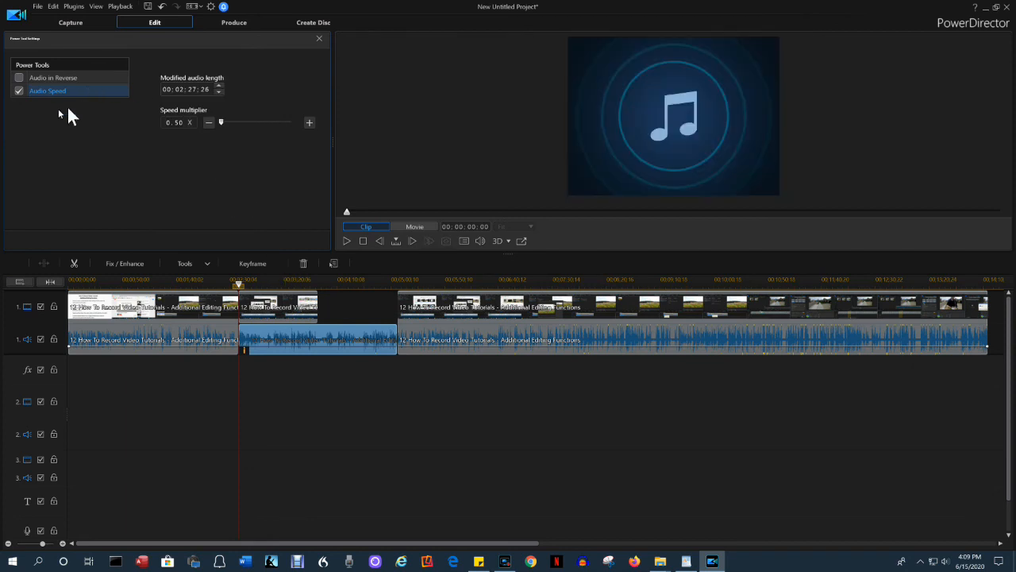
left_click(19, 91)
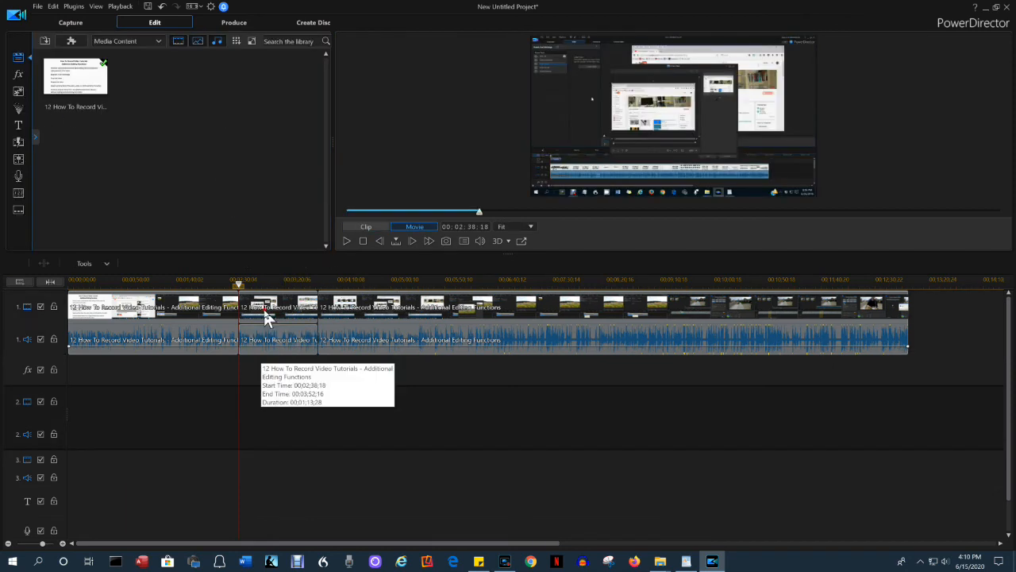
Open Video Speed for the middle segment's video and apply a speed multiplier of 4.270 to the entire clip.
left_click(267, 311)
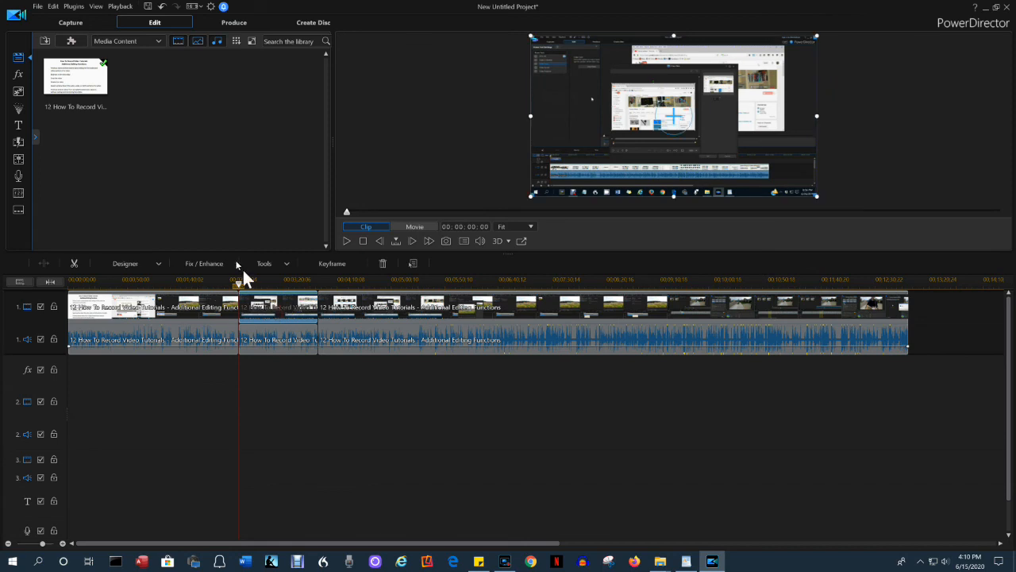
left_click(285, 270)
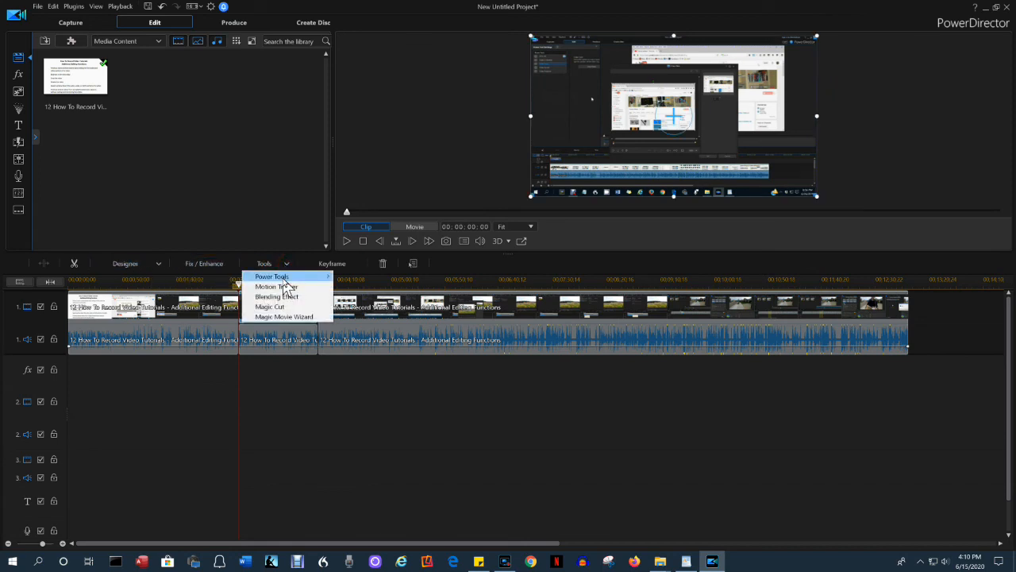
mouse_move(284, 280)
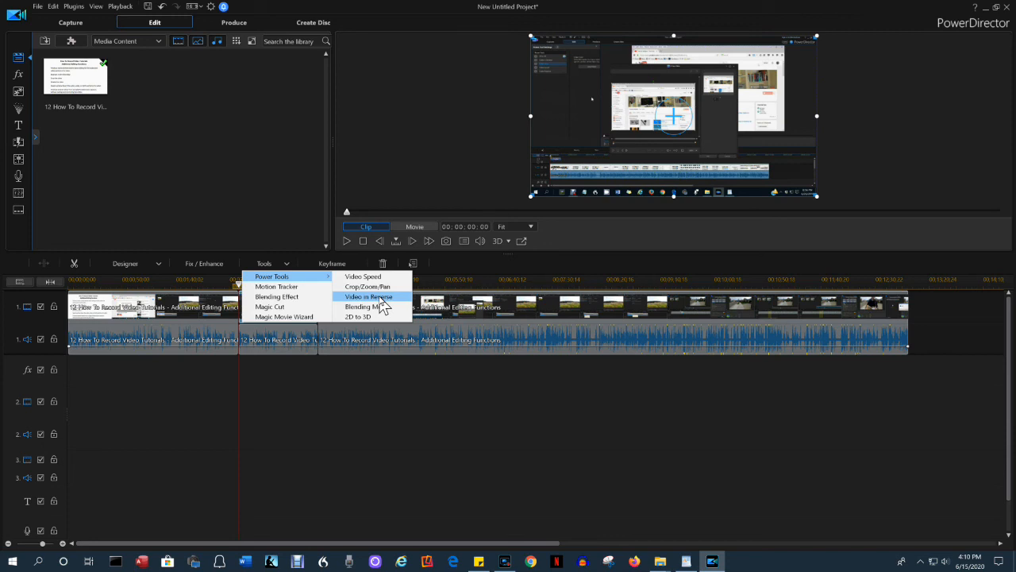
left_click(364, 277)
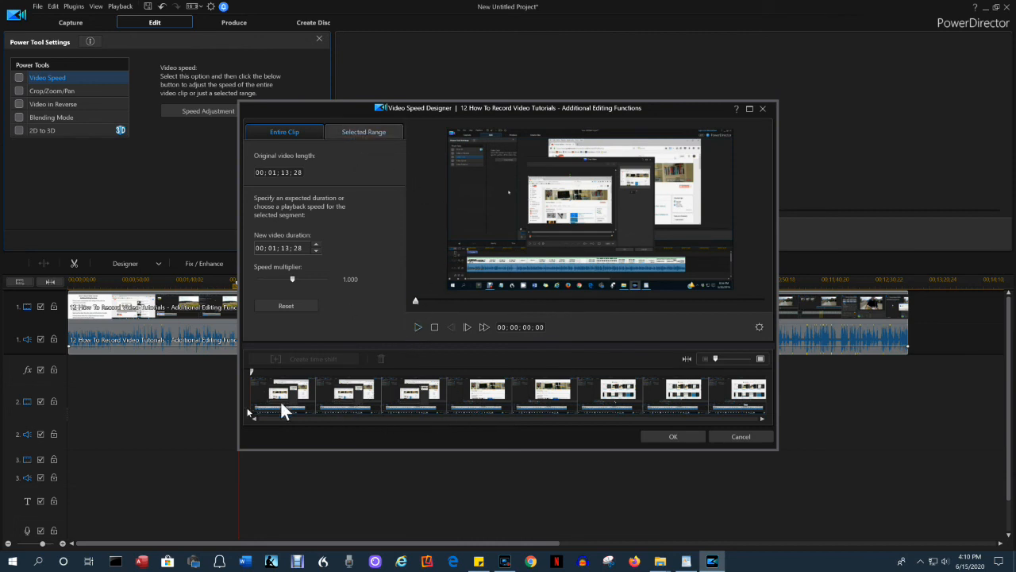
mouse_move(292, 280)
left_mouse_down()
mouse_move(306, 280)
mouse_move(296, 288)
left_mouse_up()
left_click(663, 436)
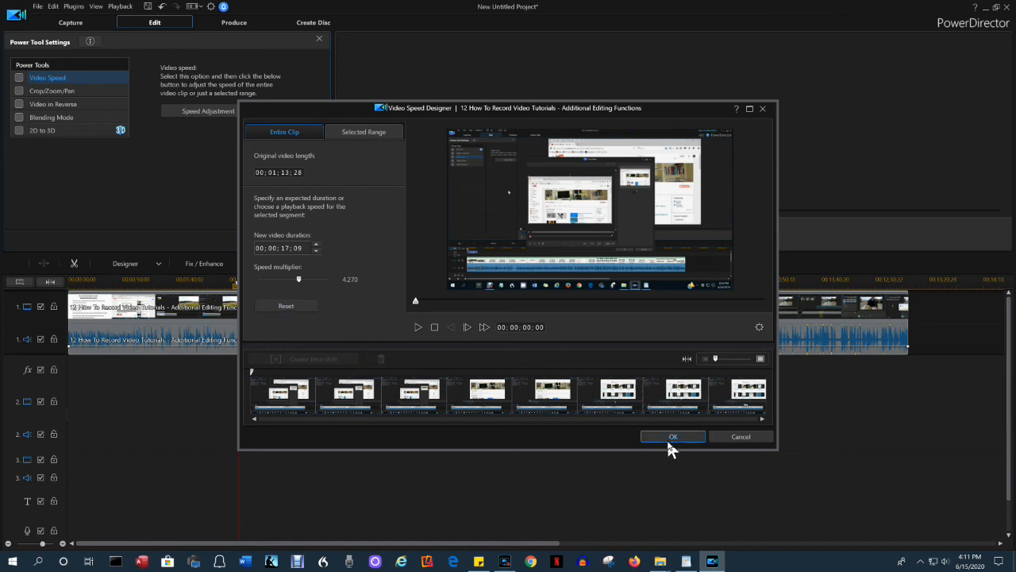